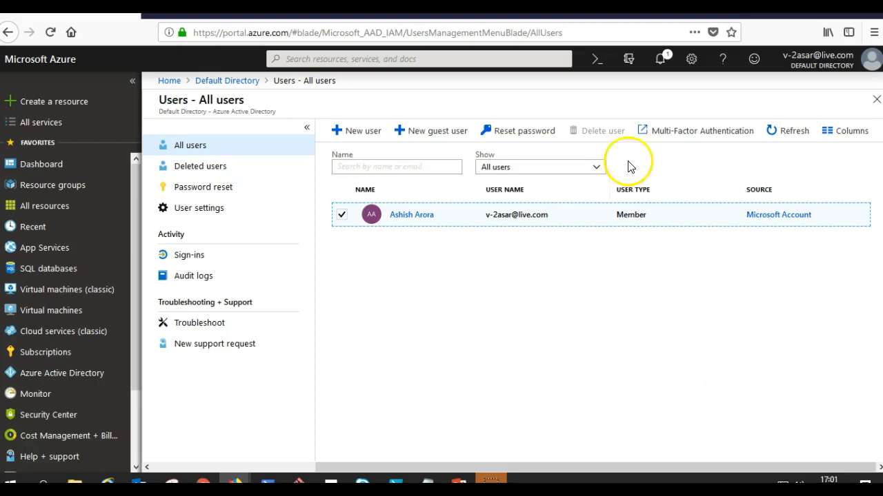
# Try deleting the selected member account on the Default Directory's All users page.
pyautogui.click(601, 134)
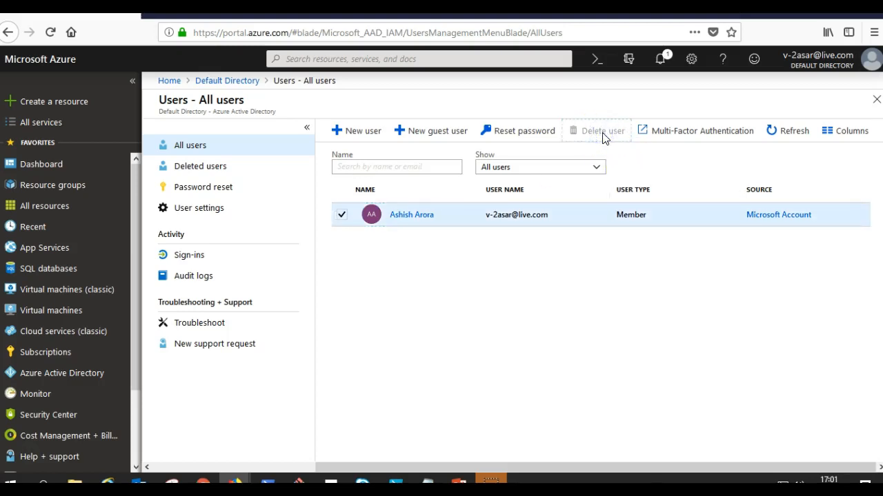
pyautogui.click(366, 132)
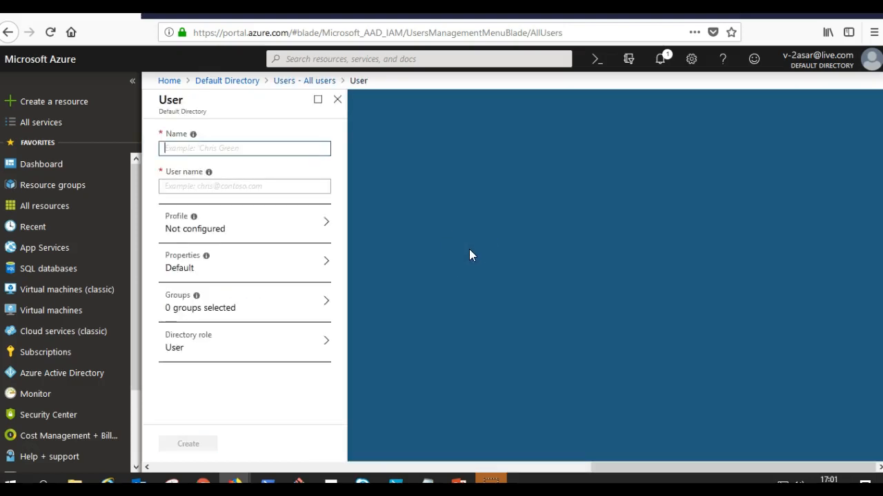
pyautogui.write('John')
pyautogui.press('Tab')
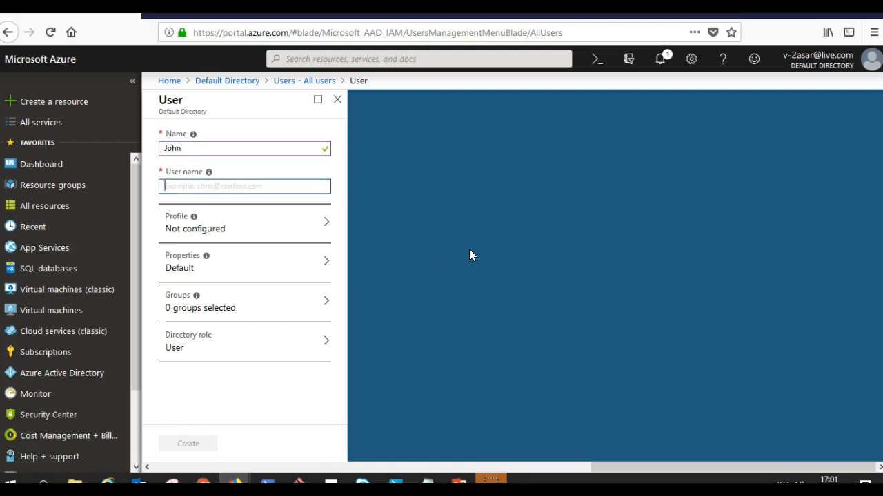
pyautogui.write('Jon')
pyautogui.press('BackSpace')
pyautogui.press('BackSpace')
pyautogui.write('john')
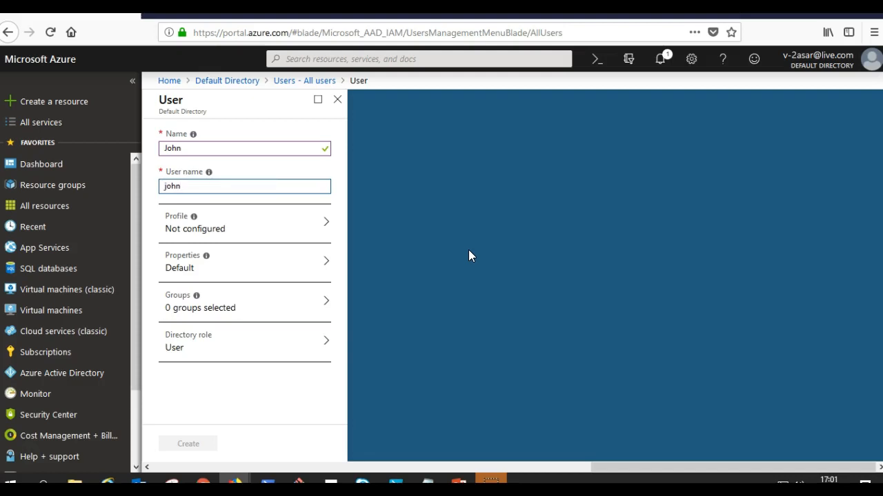
pyautogui.click(337, 100)
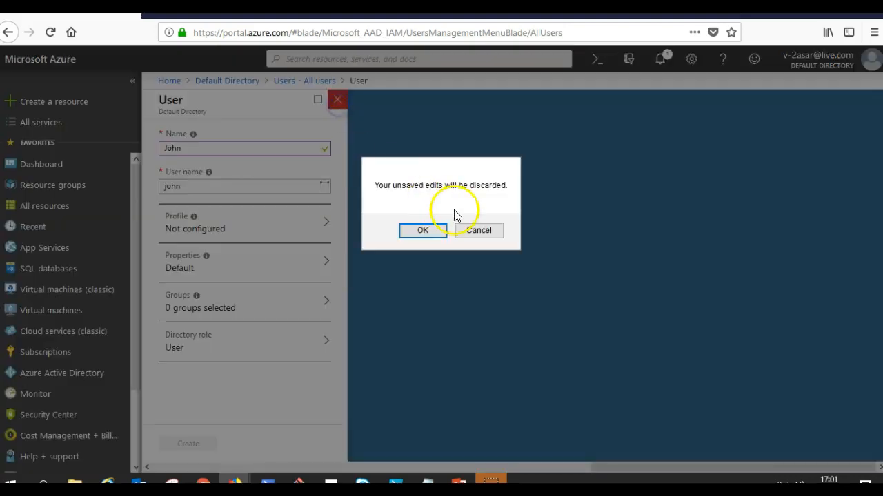
pyautogui.click(430, 228)
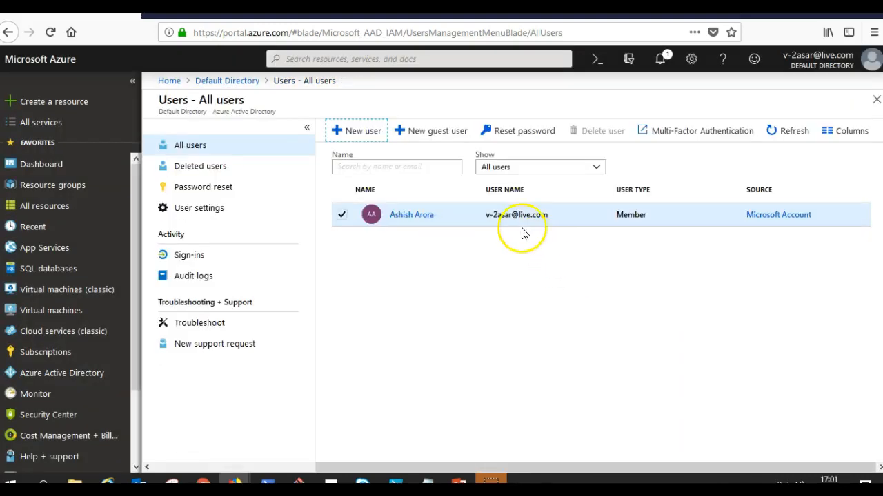
pyautogui.click(515, 223)
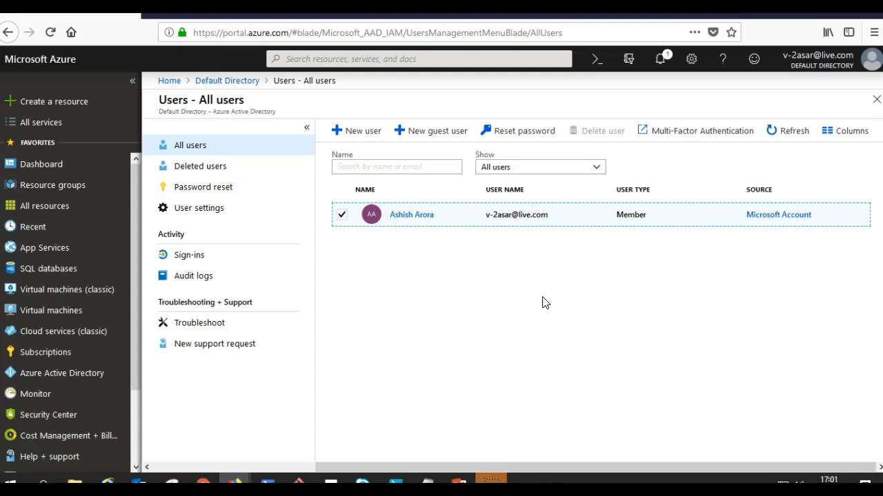
# Open Deleted users, decline Firefox's save-login prompt, and inspect the one deleted member account.
pyautogui.click(216, 168)
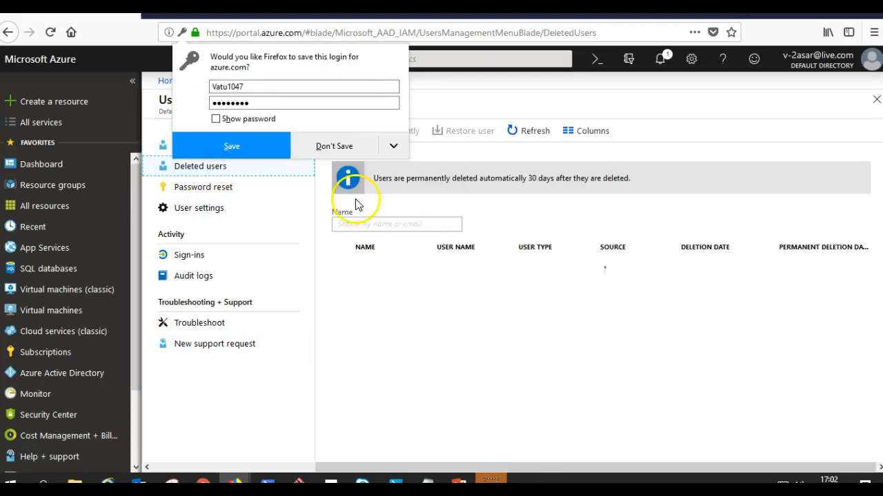
pyautogui.click(341, 145)
pyautogui.click(493, 275)
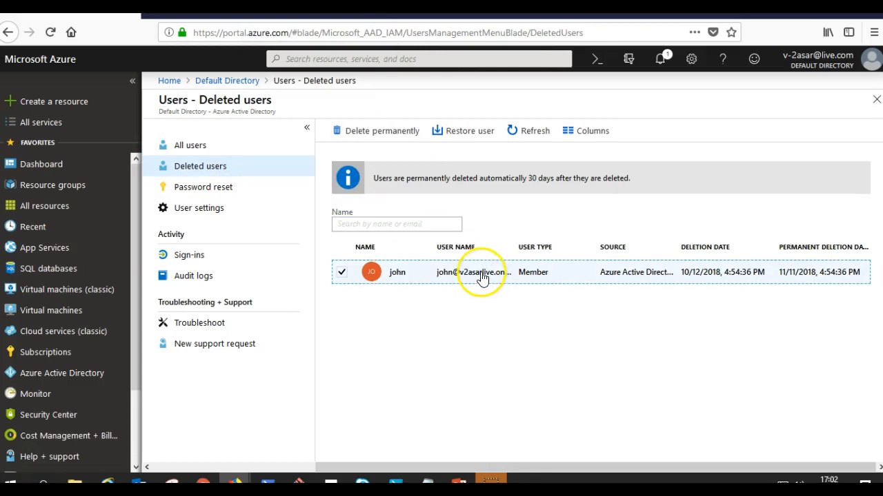
pyautogui.moveTo(460, 276); pyautogui.dragTo(540, 275)
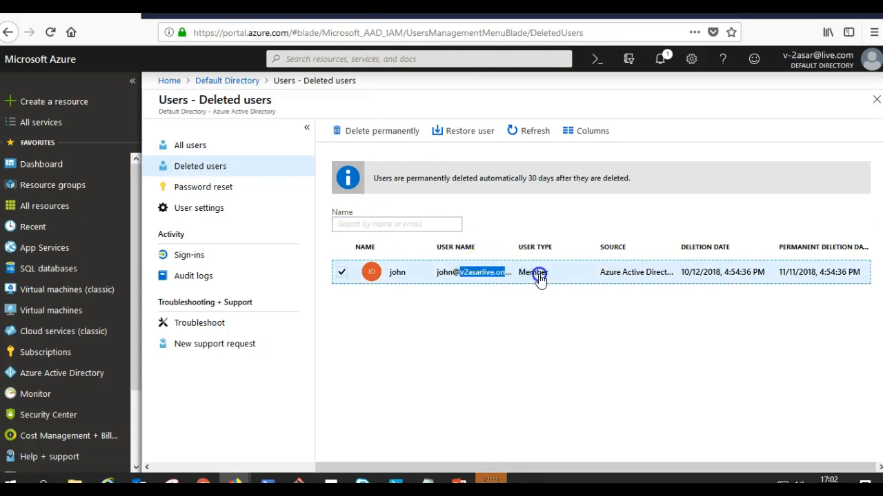
pyautogui.click(529, 332)
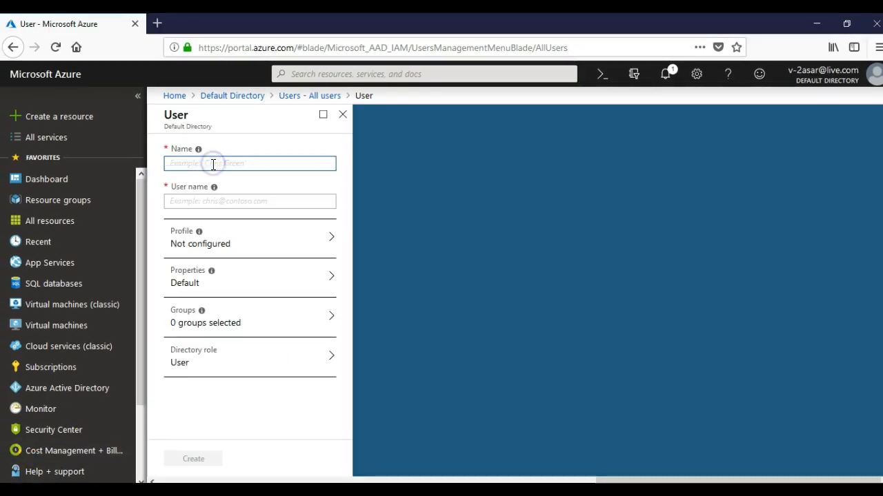
# Create member user 'John' with user name 'johny@' plus the directory domain, and reveal its generated password.
pyautogui.write('John')
pyautogui.press('Tab')
pyautogui.write('john')
pyautogui.press('BackSpace')
pyautogui.press('BackSpace')
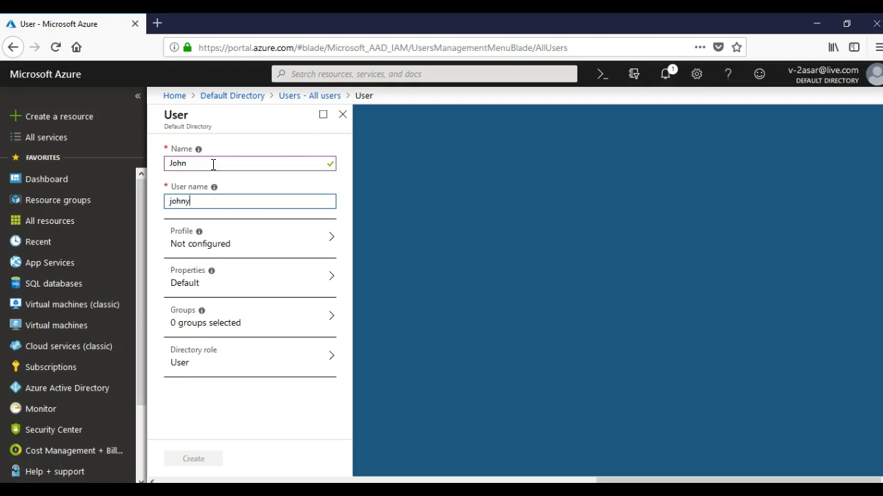
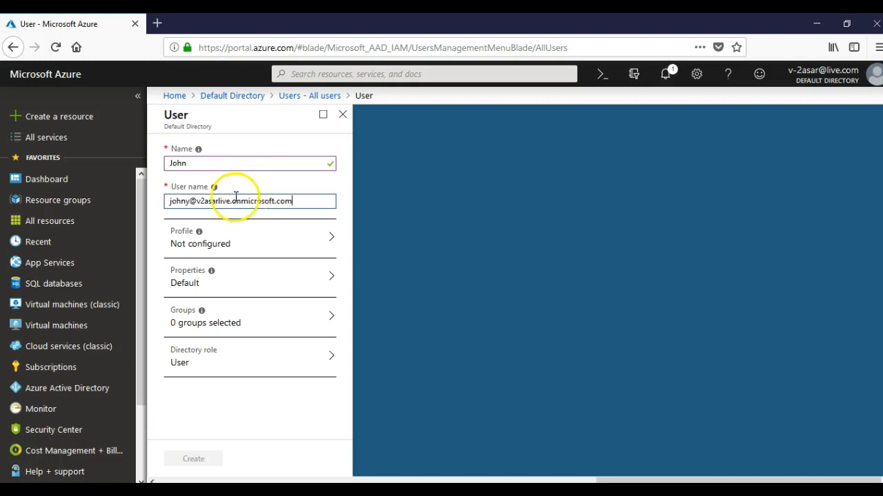
pyautogui.click(223, 396)
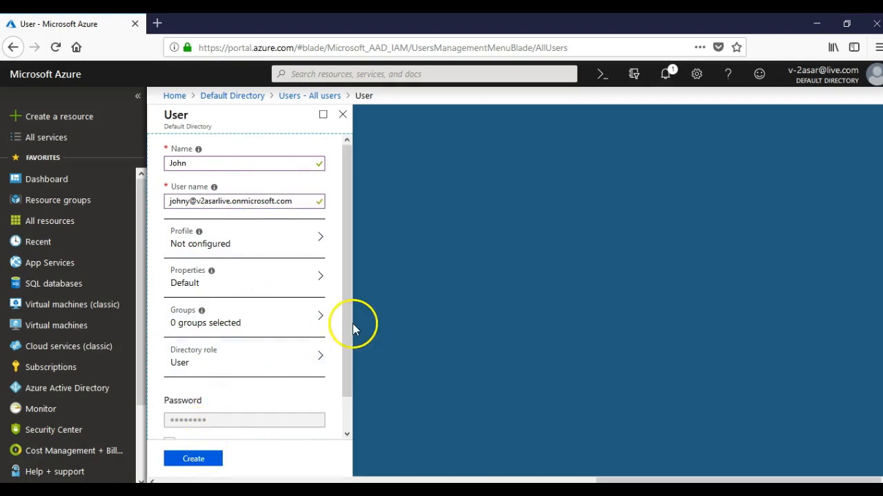
pyautogui.scroll(-1, 350, 404)
pyautogui.click(205, 414)
pyautogui.click(193, 460)
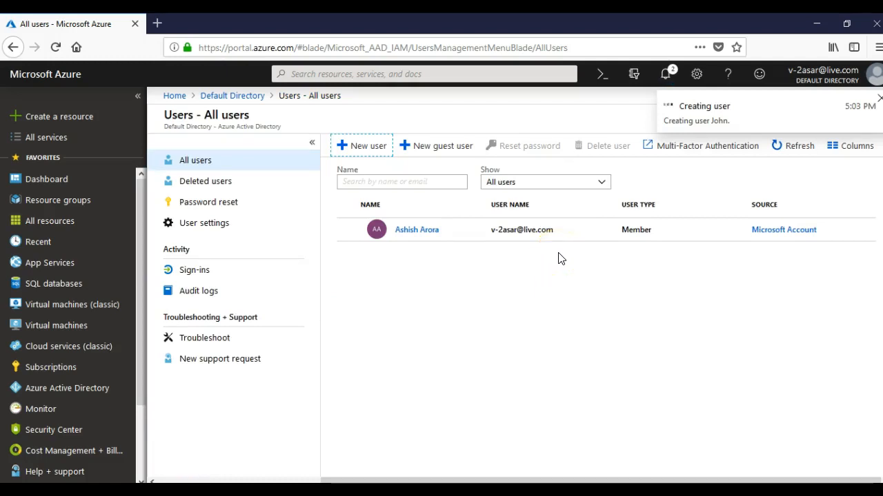
pyautogui.click(441, 360)
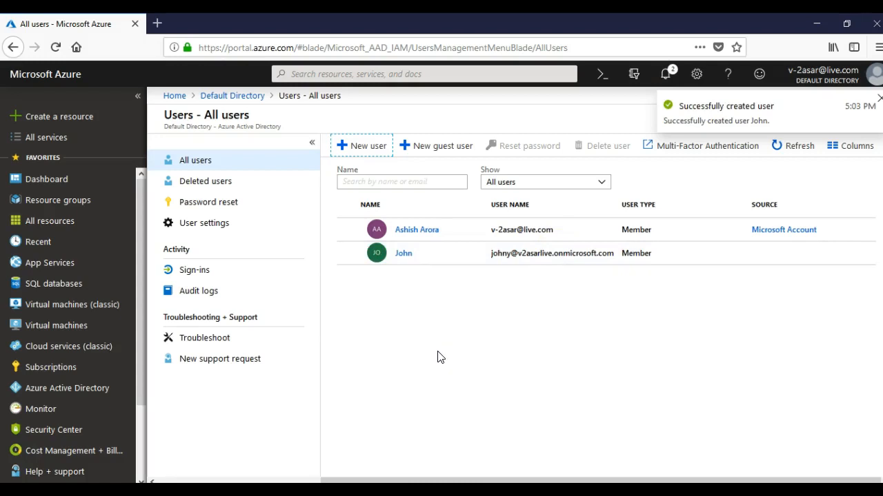
# Delete the new user John from All users, confirming with Yes.
pyautogui.click(350, 254)
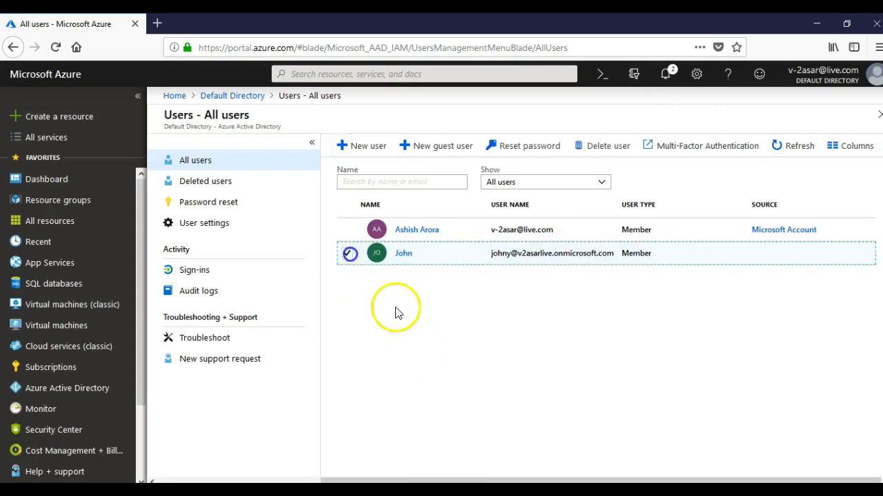
pyautogui.click(600, 148)
pyautogui.click(372, 199)
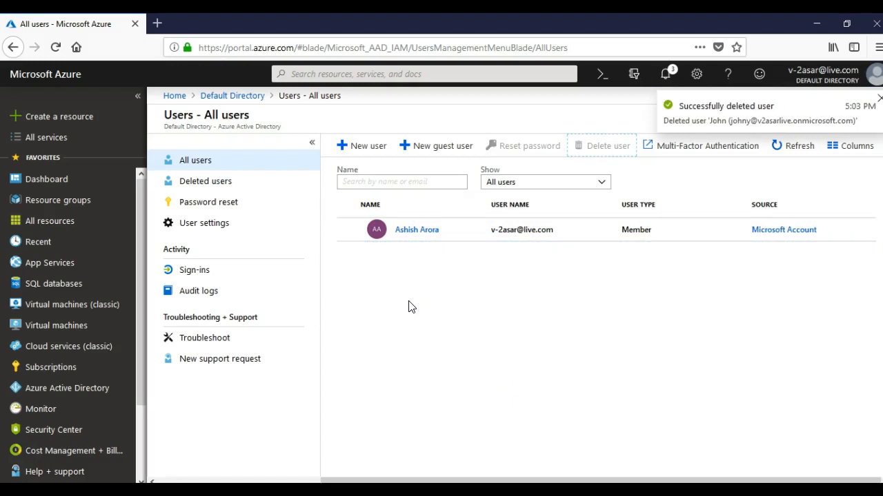
pyautogui.moveTo(724, 105); pyautogui.dragTo(778, 102)
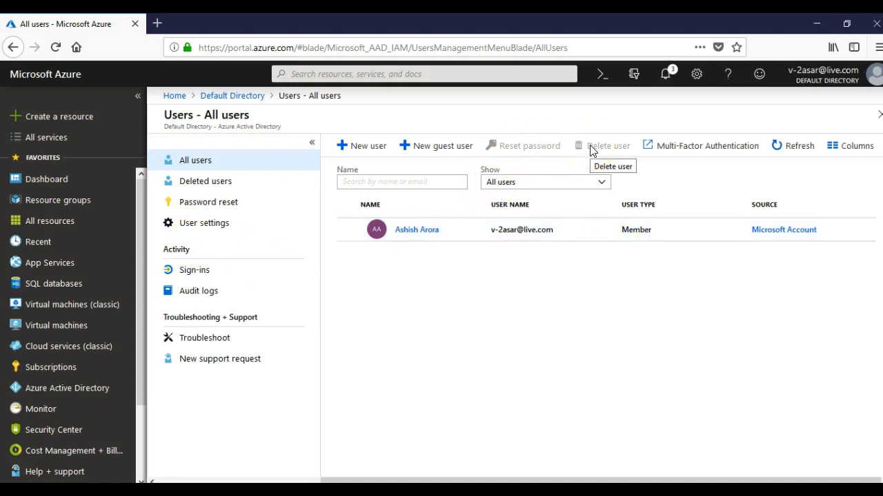
# Restore John, the most recently deleted user, from Deleted users, then return to All users.
pyautogui.click(221, 181)
pyautogui.click(597, 282)
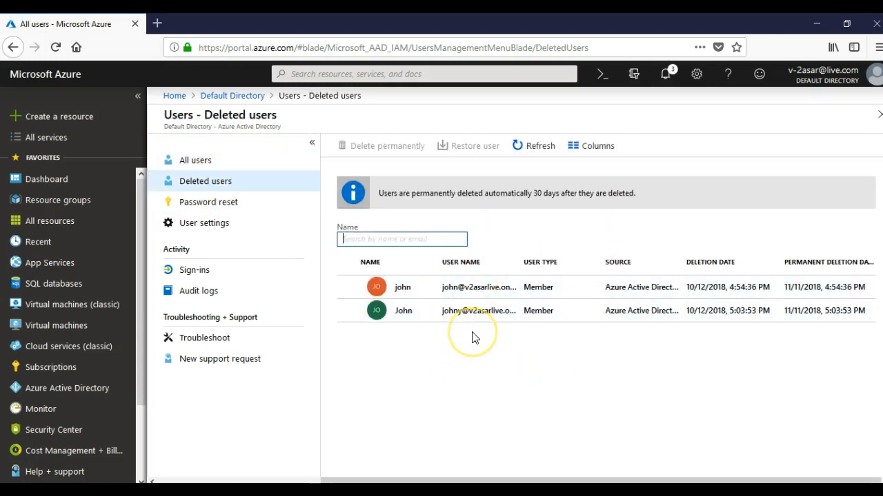
pyautogui.click(342, 311)
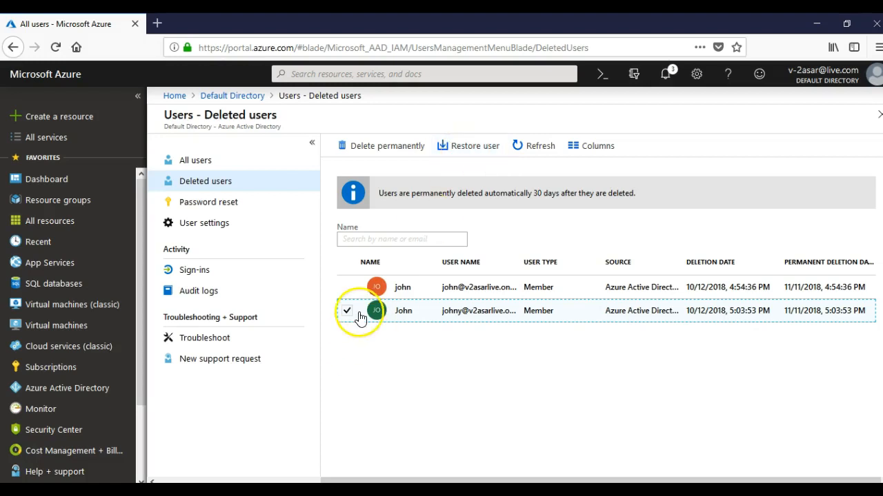
pyautogui.click(464, 145)
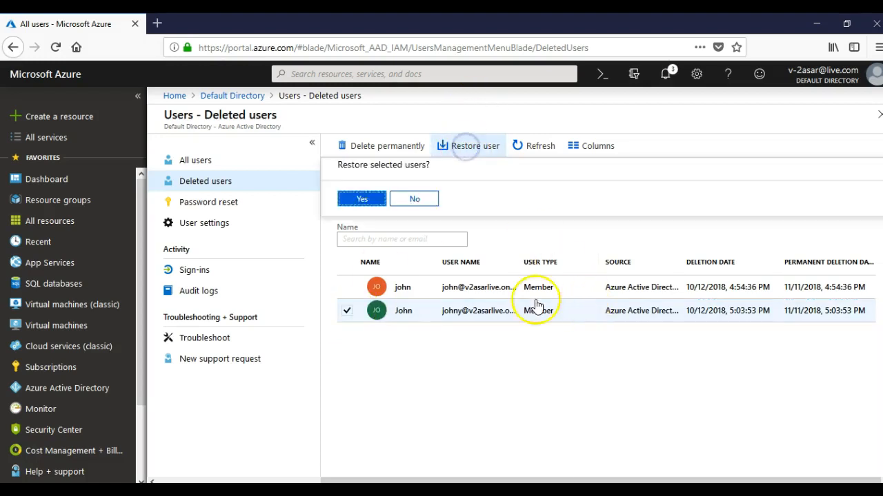
pyautogui.click(363, 199)
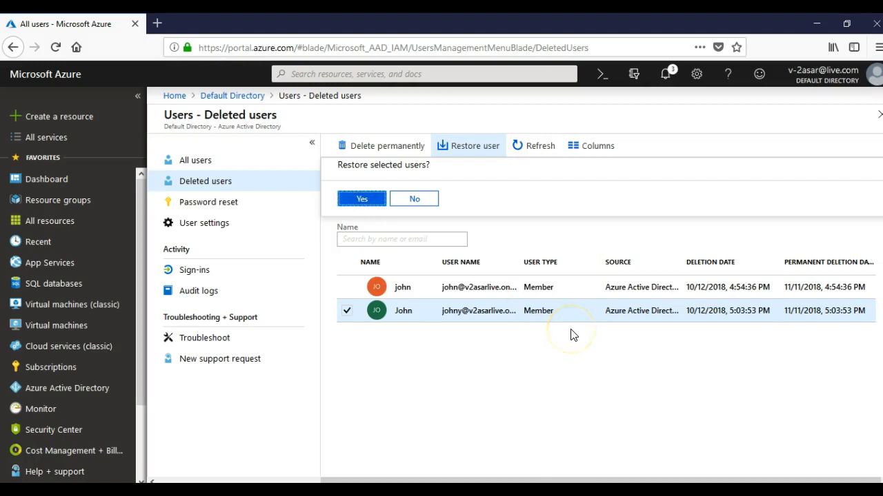
pyautogui.click(356, 198)
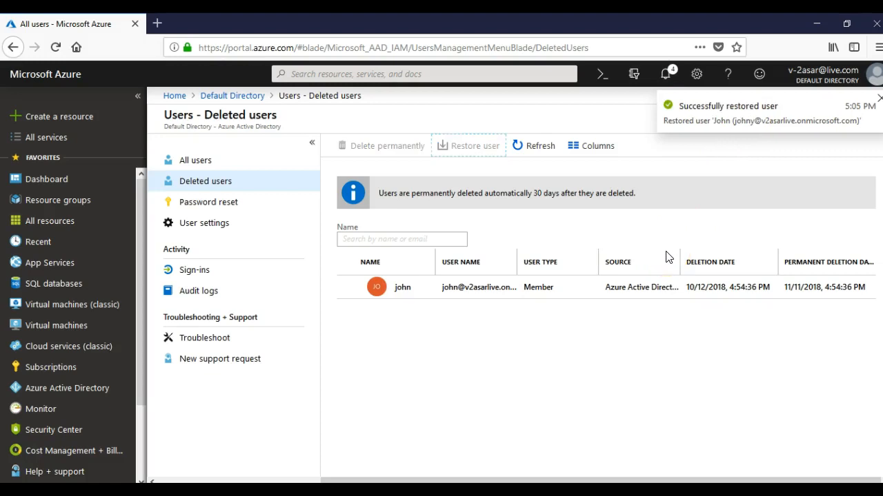
pyautogui.click(207, 163)
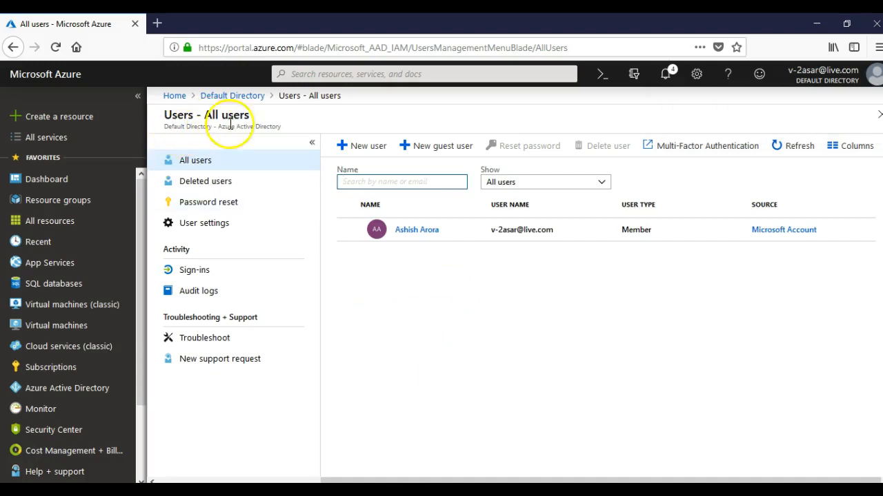
pyautogui.click(55, 47)
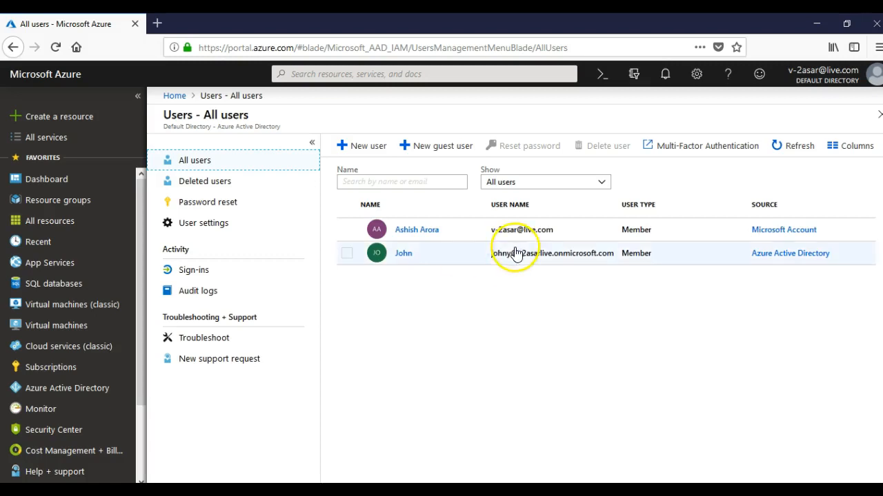
pyautogui.click(199, 181)
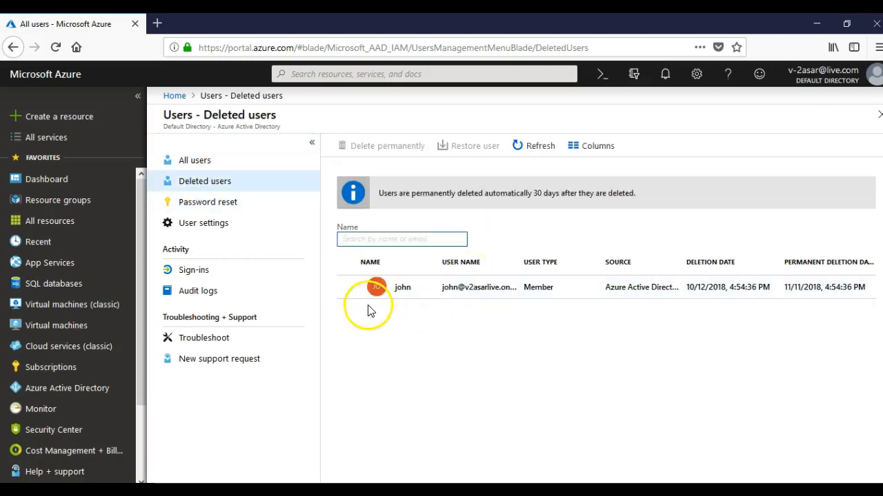
pyautogui.click(348, 288)
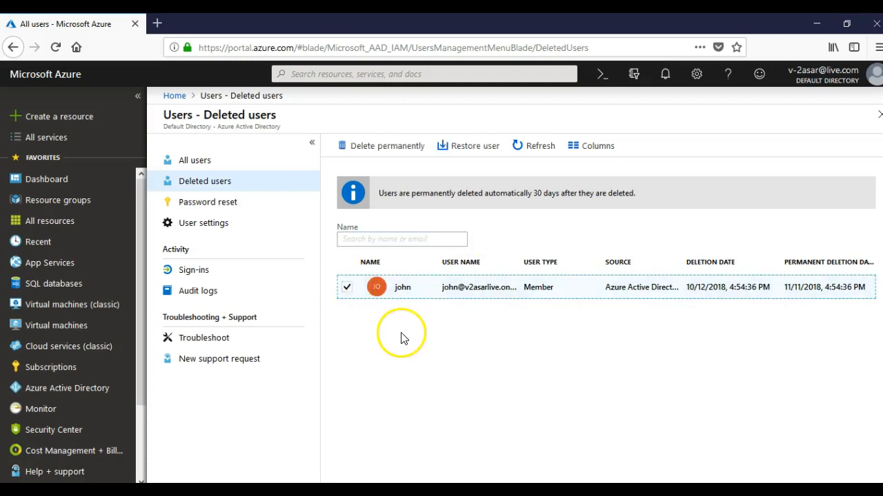
# Permanently delete the remaining deleted user, then bring up the PowerPoint title slide.
pyautogui.click(384, 152)
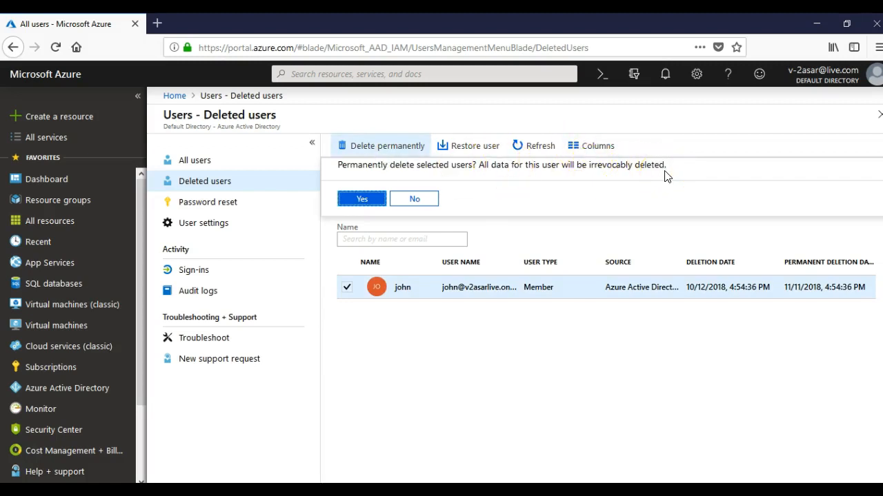
pyautogui.click(360, 204)
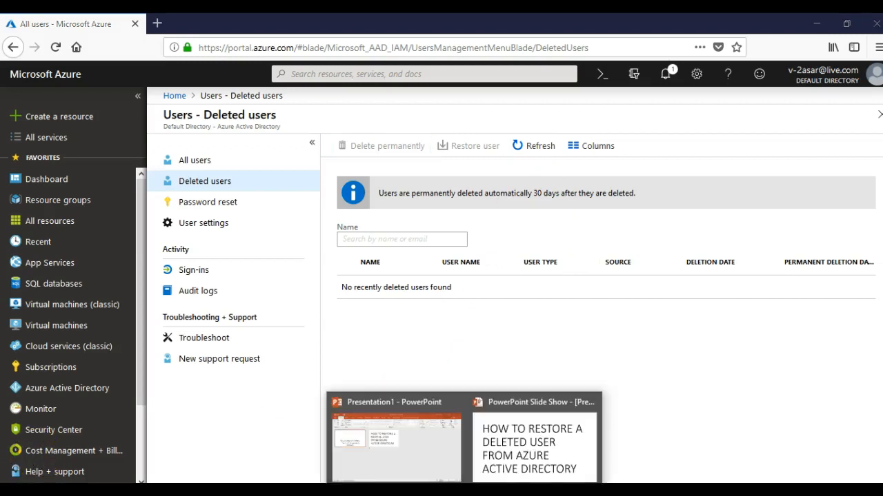
pyautogui.click(559, 438)
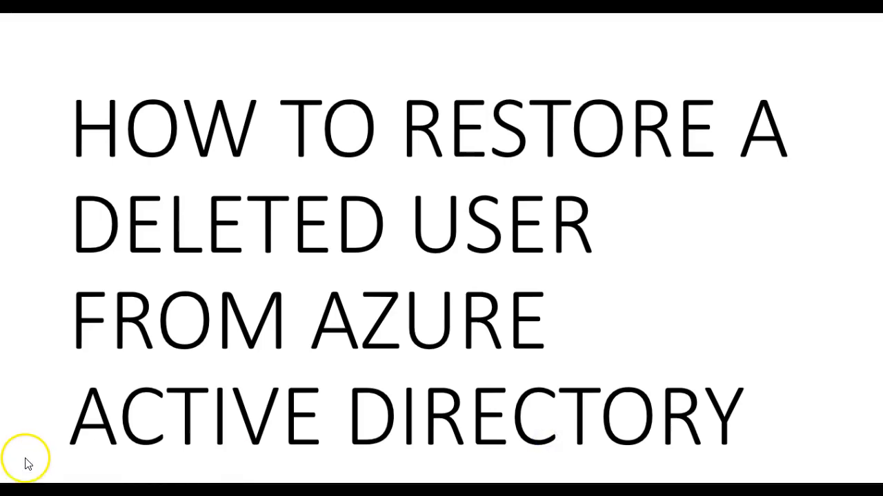